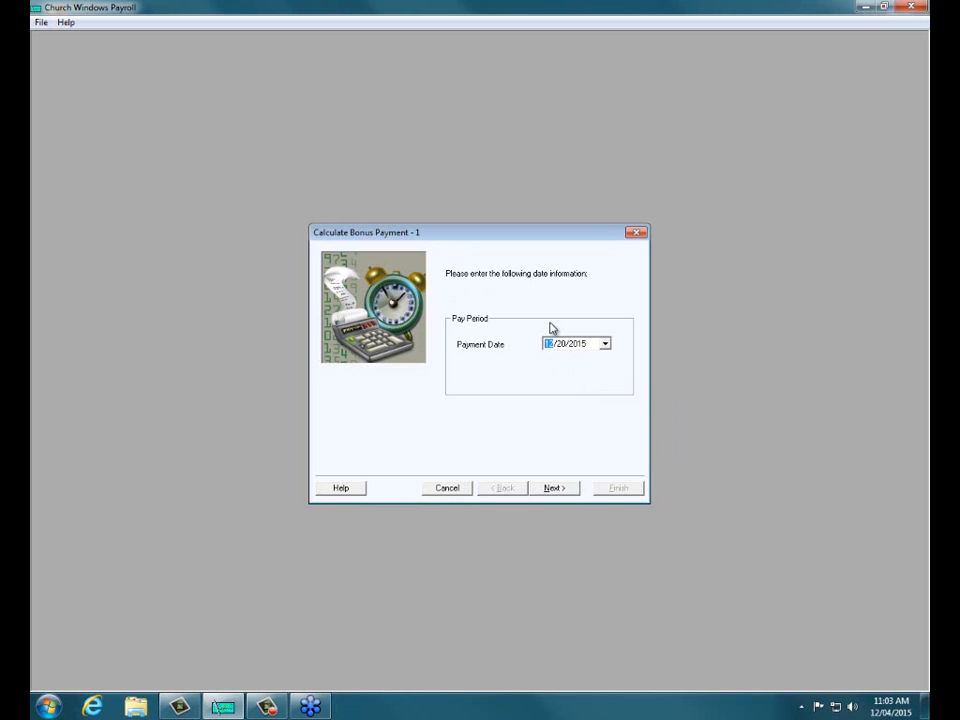
Keep the 12/20/2015 payment date and limit the bonus calculation to the first two specific employees in the list.
{"action": "left_click", "coordinate": [558, 489]}
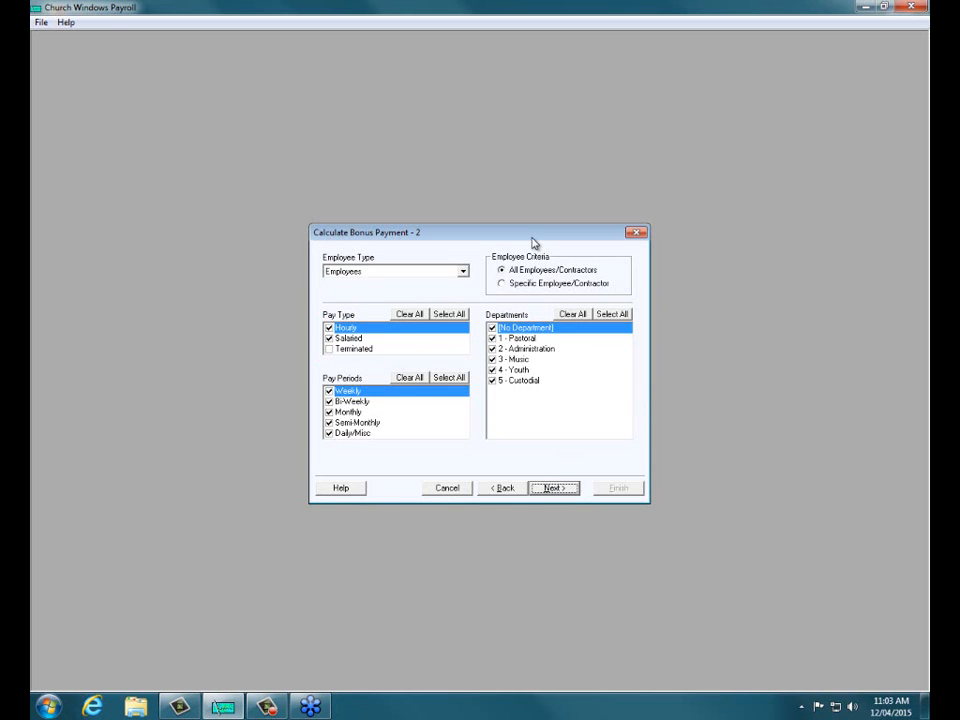
{"action": "left_click", "coordinate": [510, 283]}
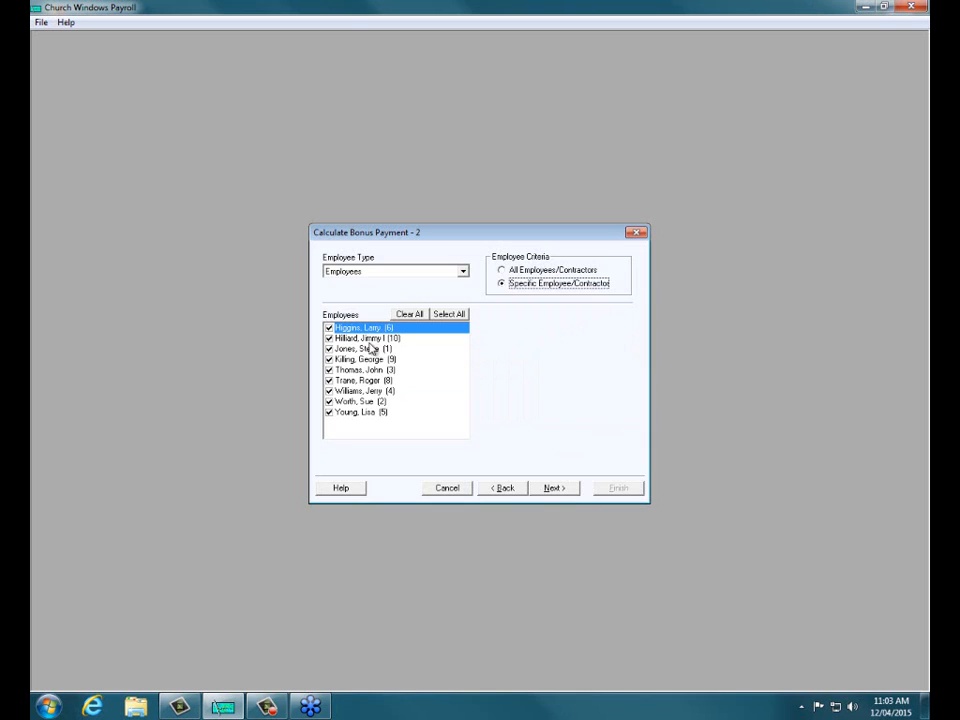
{"action": "left_click", "coordinate": [404, 316]}
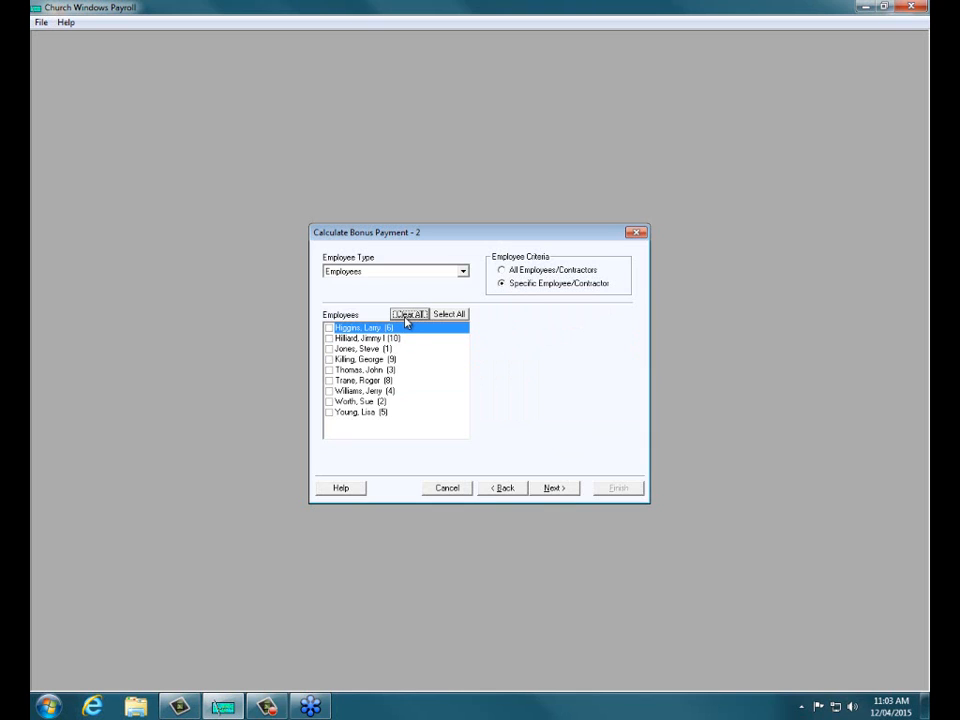
{"action": "left_click", "coordinate": [329, 328]}
{"action": "left_click", "coordinate": [329, 338]}
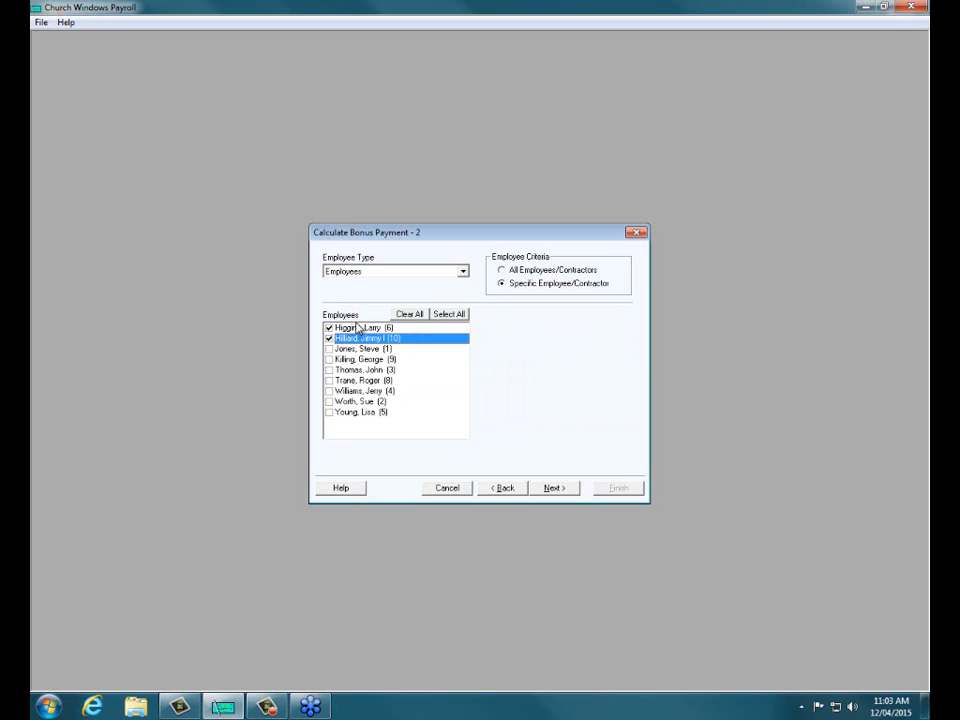
{"action": "left_click", "coordinate": [553, 488]}
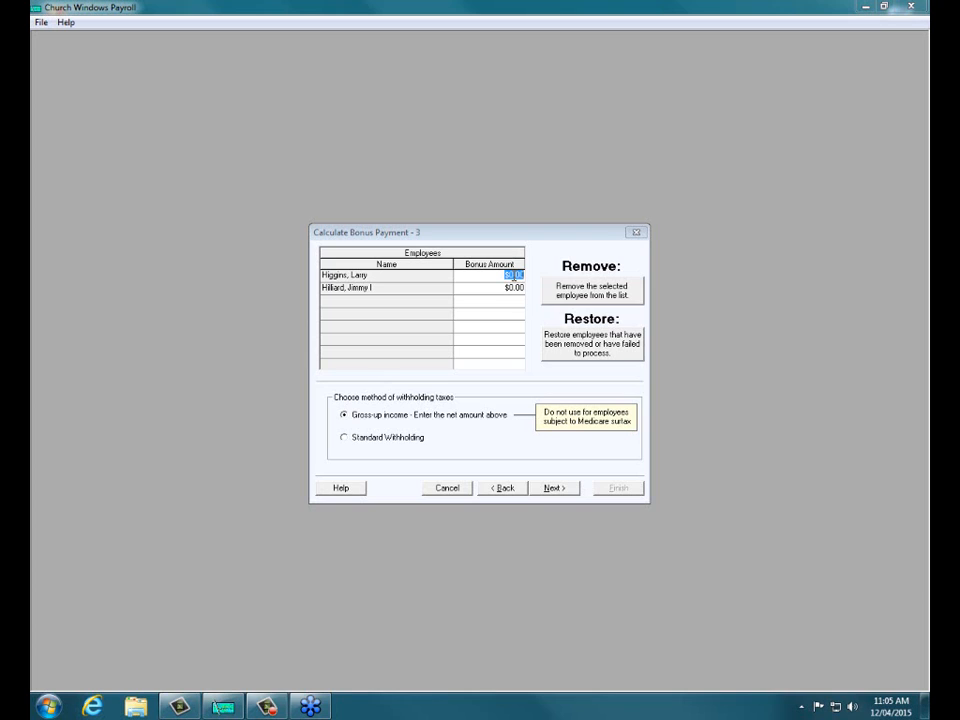
Enter bonus amounts of $250 and $100 for the first and second employees and calculate them with Gross-up income.
{"action": "left_click", "coordinate": [510, 276]}
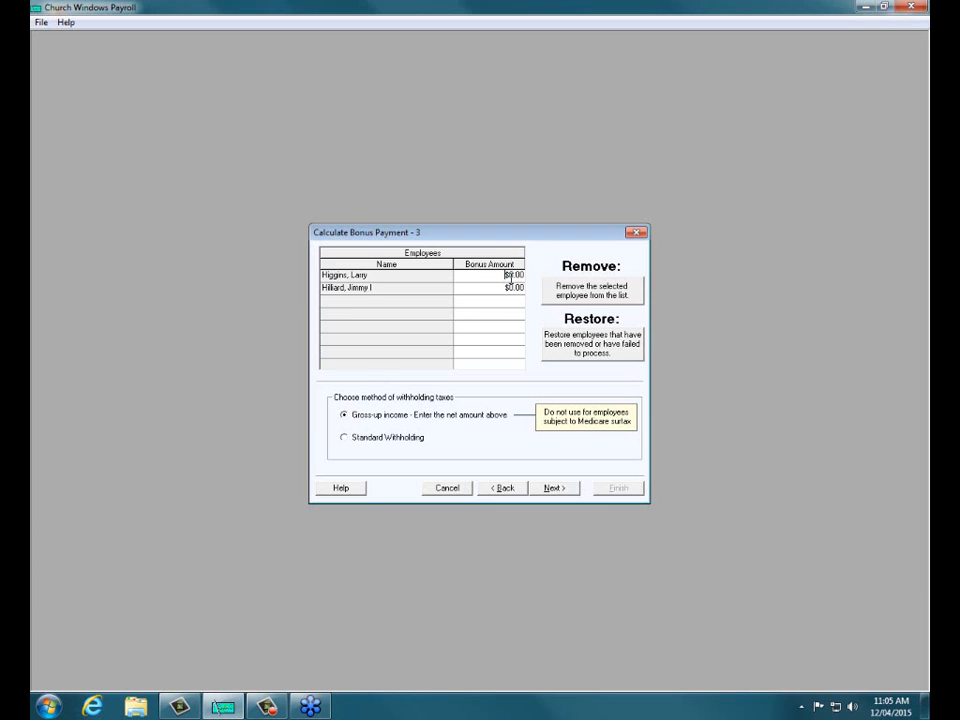
{"action": "double_click", "coordinate": [510, 276]}
{"action": "left_click", "coordinate": [496, 292]}
{"action": "left_click", "coordinate": [496, 290]}
{"action": "type", "text": "100."}
{"action": "left_click", "coordinate": [551, 487]}
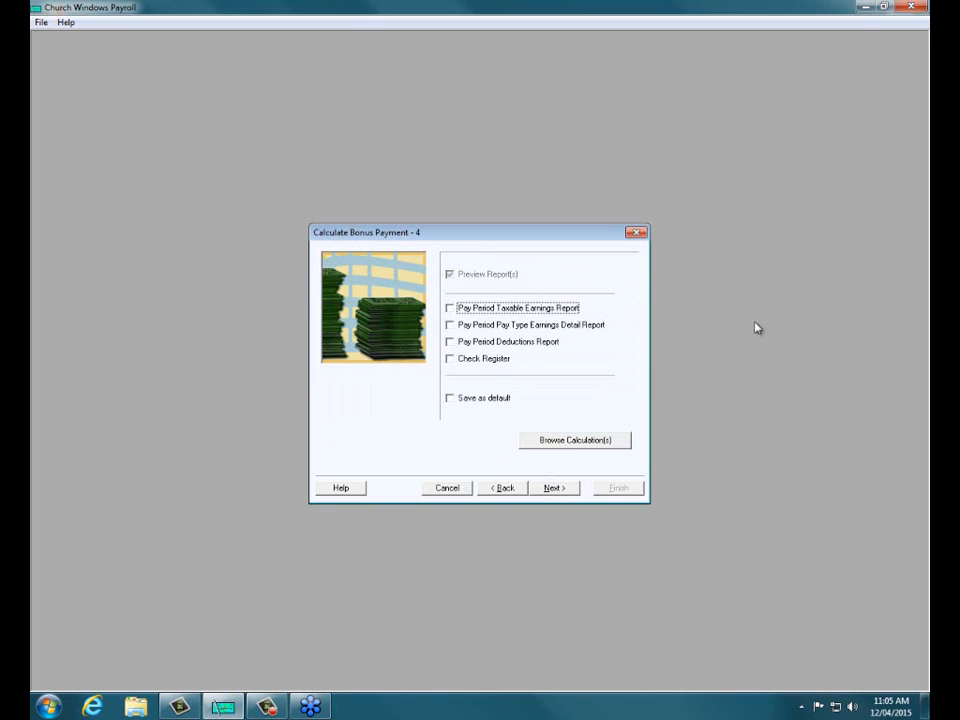
Browse the calculated grossed-up bonus taxes and review the deductions for both employees.
{"action": "left_click", "coordinate": [570, 440]}
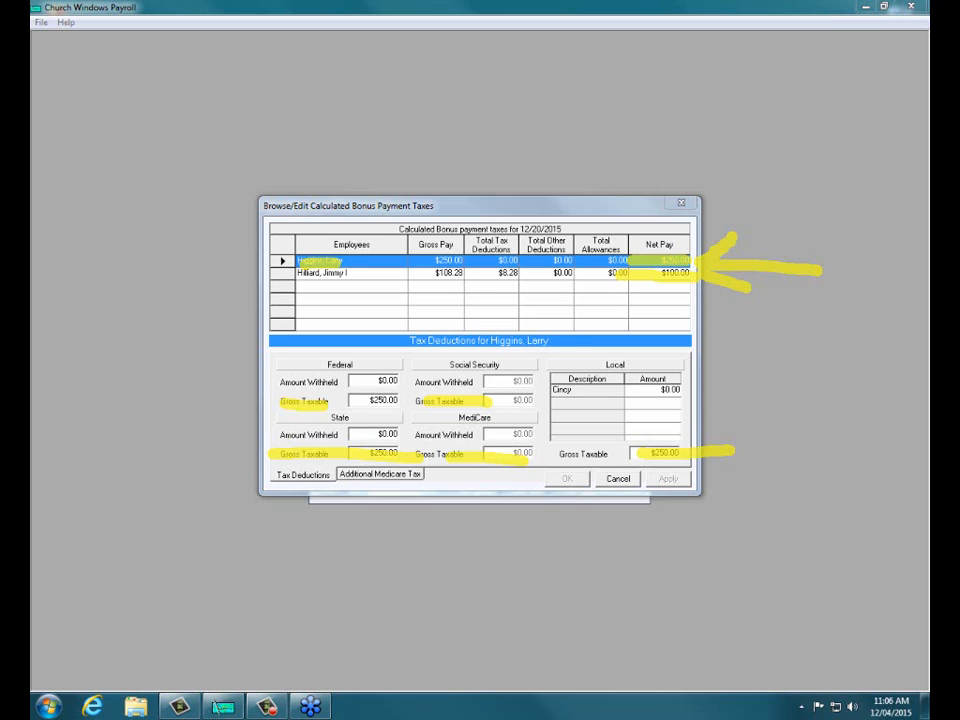
{"action": "left_click", "coordinate": [427, 274]}
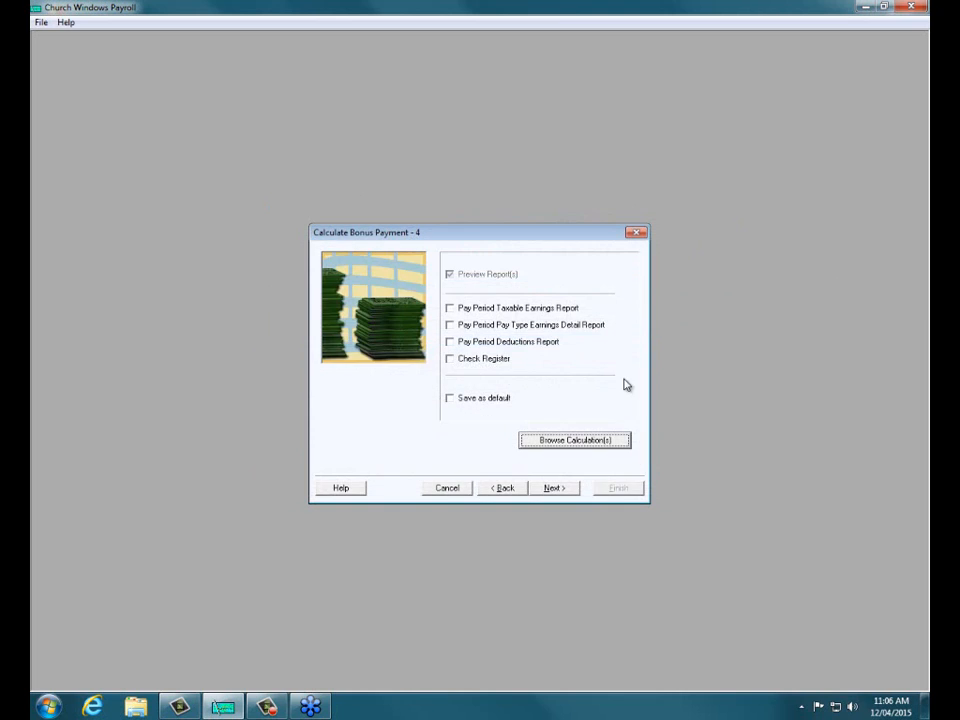
Return to employee selection, re-enter bonuses of $250 and $100, and calculate them with Standard Withholding.
{"action": "left_click", "coordinate": [500, 489]}
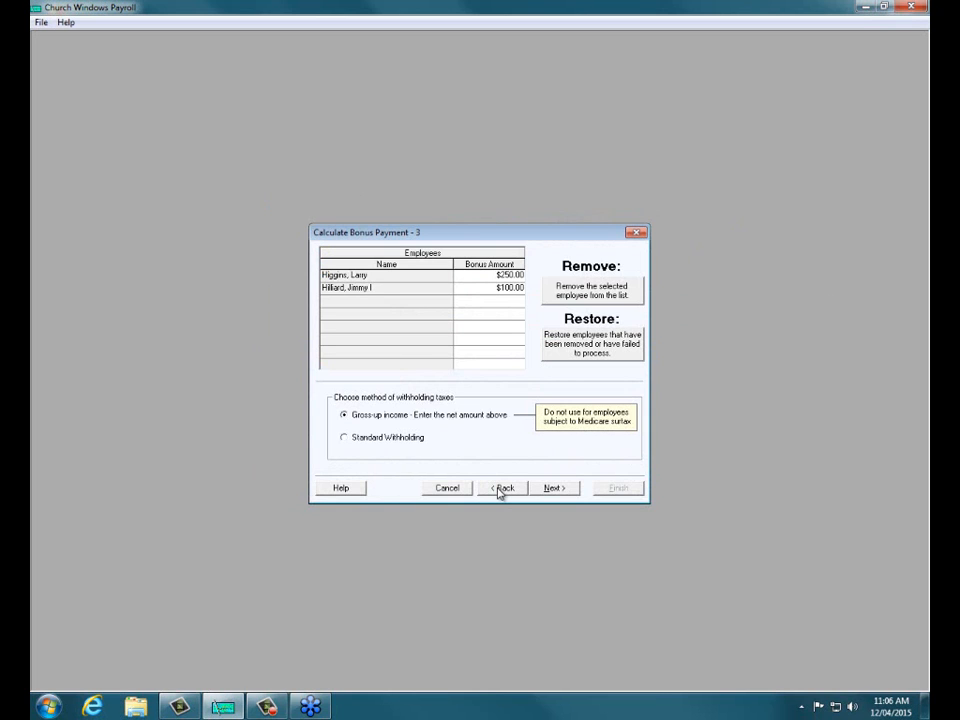
{"action": "left_click", "coordinate": [500, 489]}
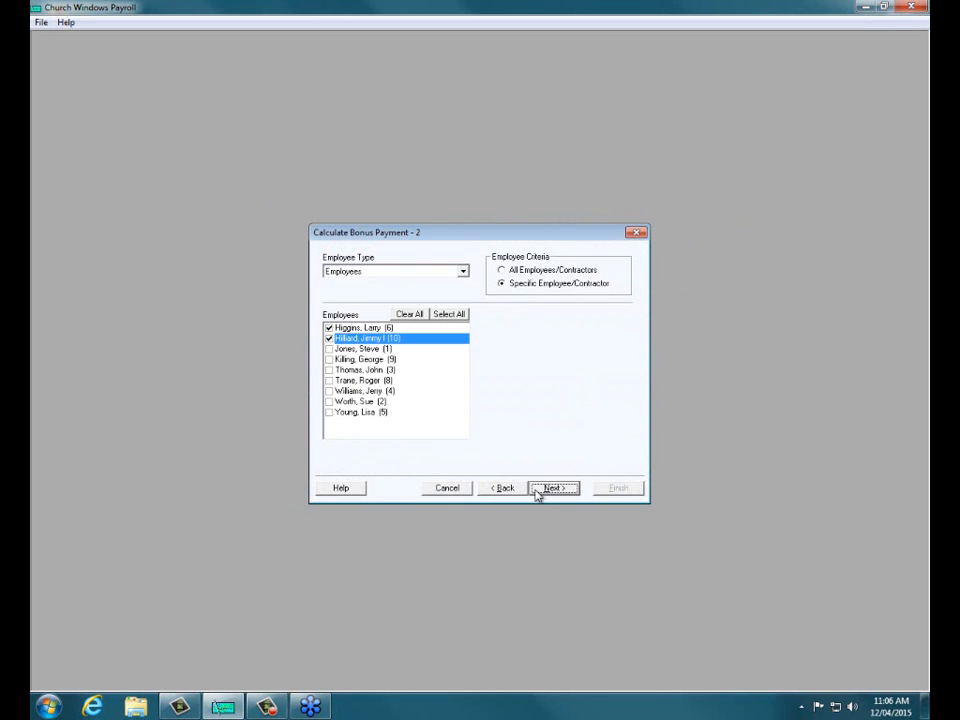
{"action": "left_click", "coordinate": [540, 489]}
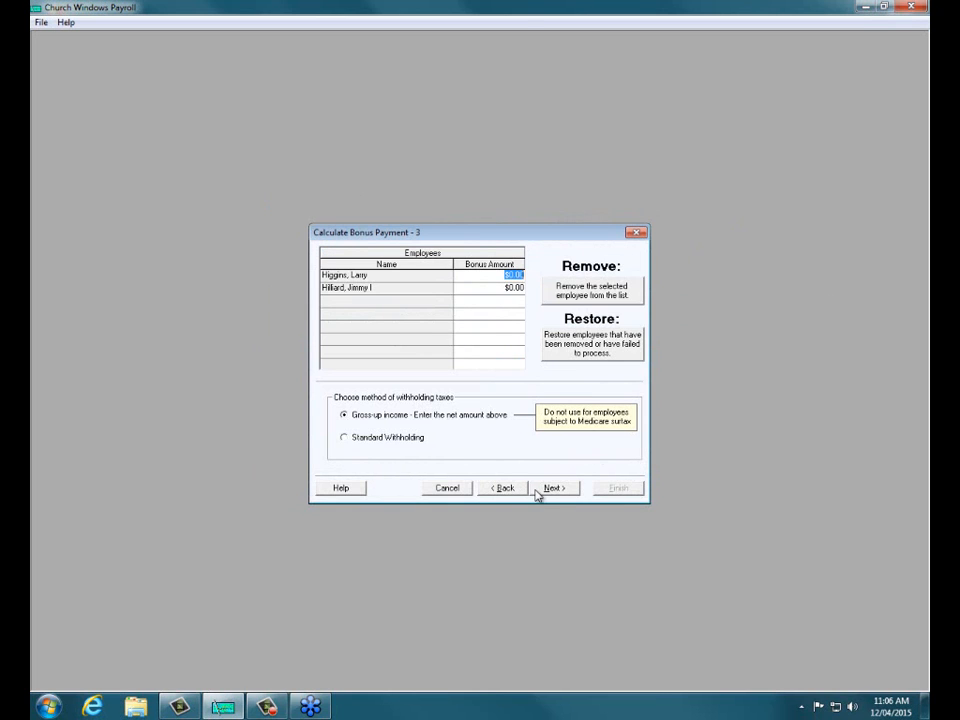
{"action": "type", "text": "250"}
{"action": "left_click", "coordinate": [504, 289]}
{"action": "type", "text": "100"}
{"action": "left_click", "coordinate": [345, 439]}
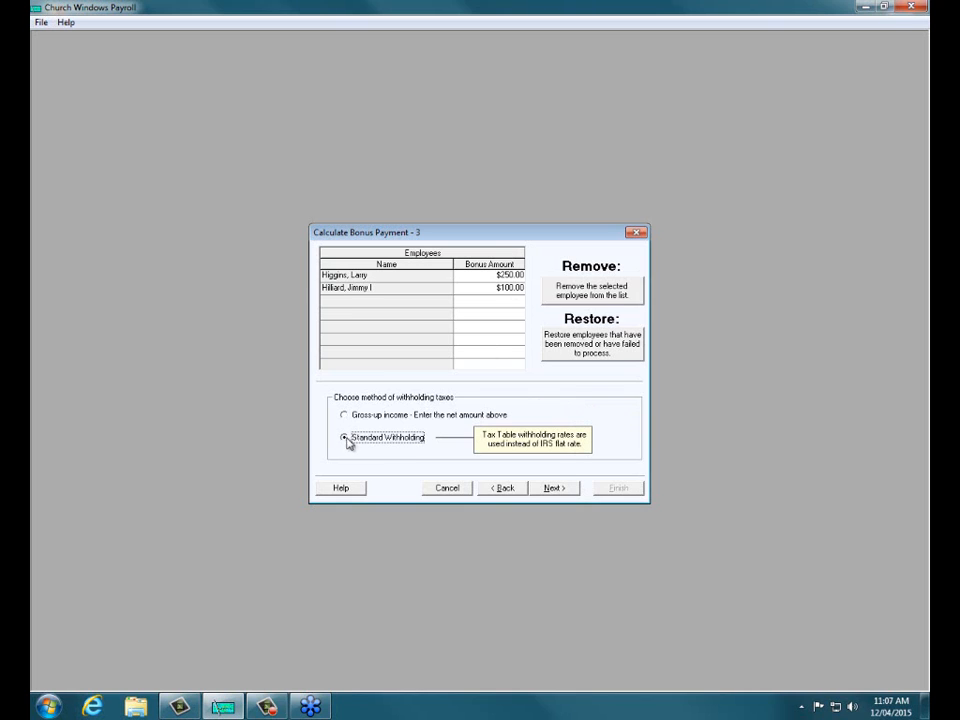
{"action": "left_click", "coordinate": [553, 488]}
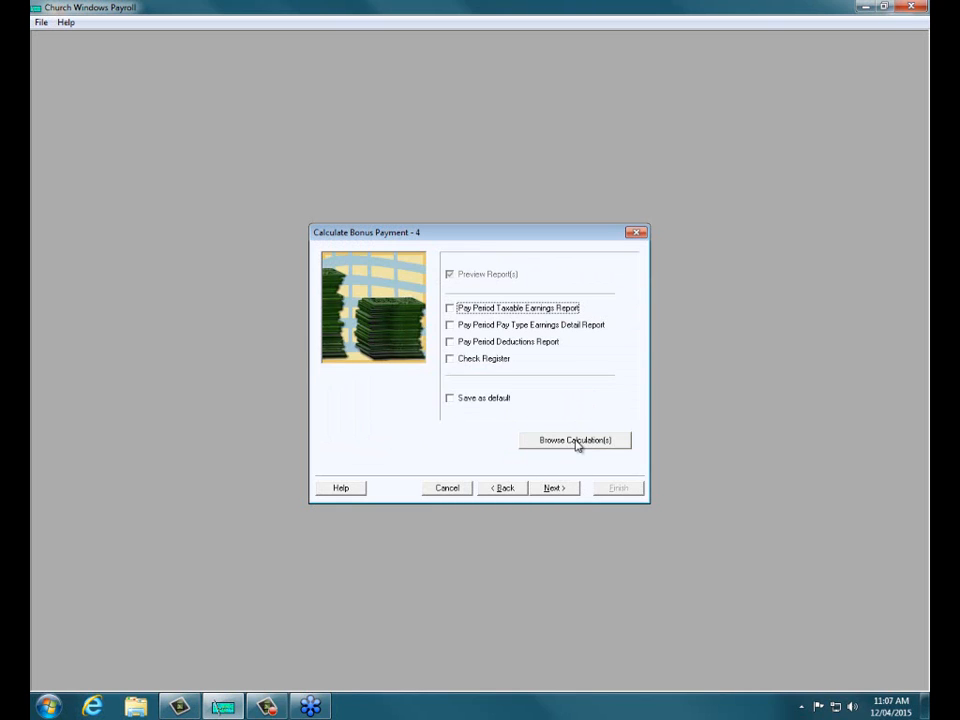
Browse the standard-withholding calculations and examine the second employee's federal, Social Security, Medicare and local tax amounts.
{"action": "left_click", "coordinate": [574, 442]}
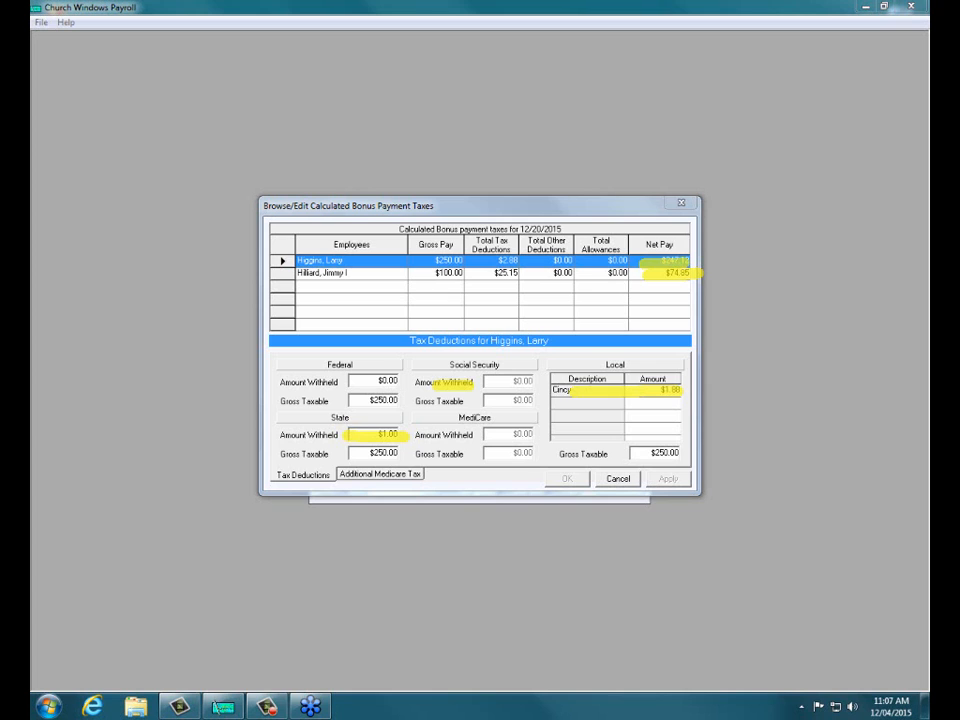
{"action": "left_click", "coordinate": [516, 273]}
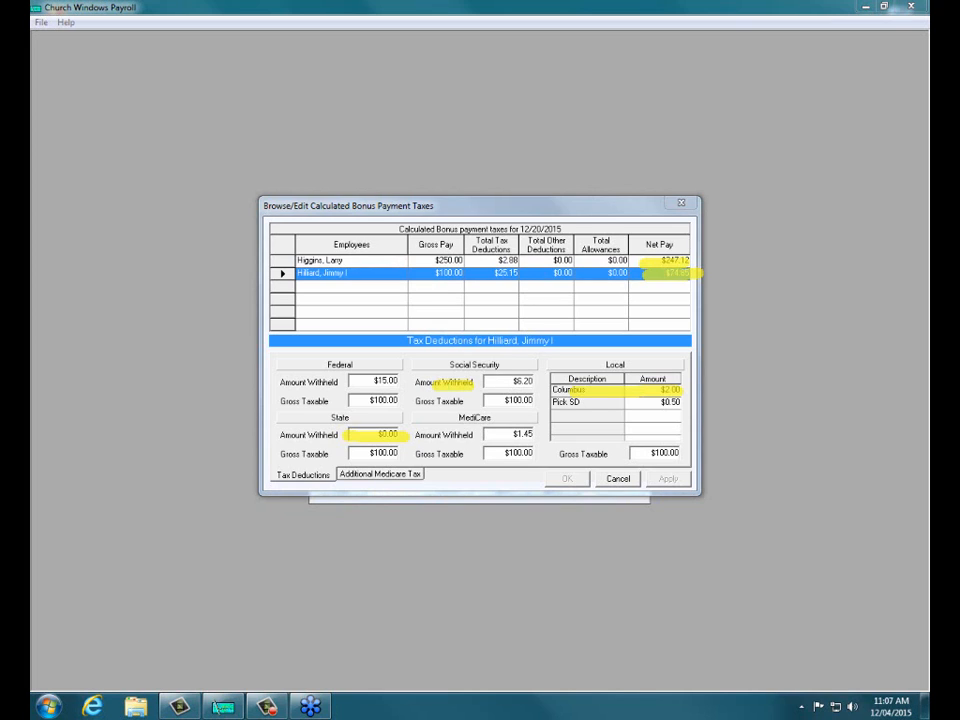
{"action": "left_click_drag", "start_coordinate": [333, 383], "coordinate": [420, 378]}
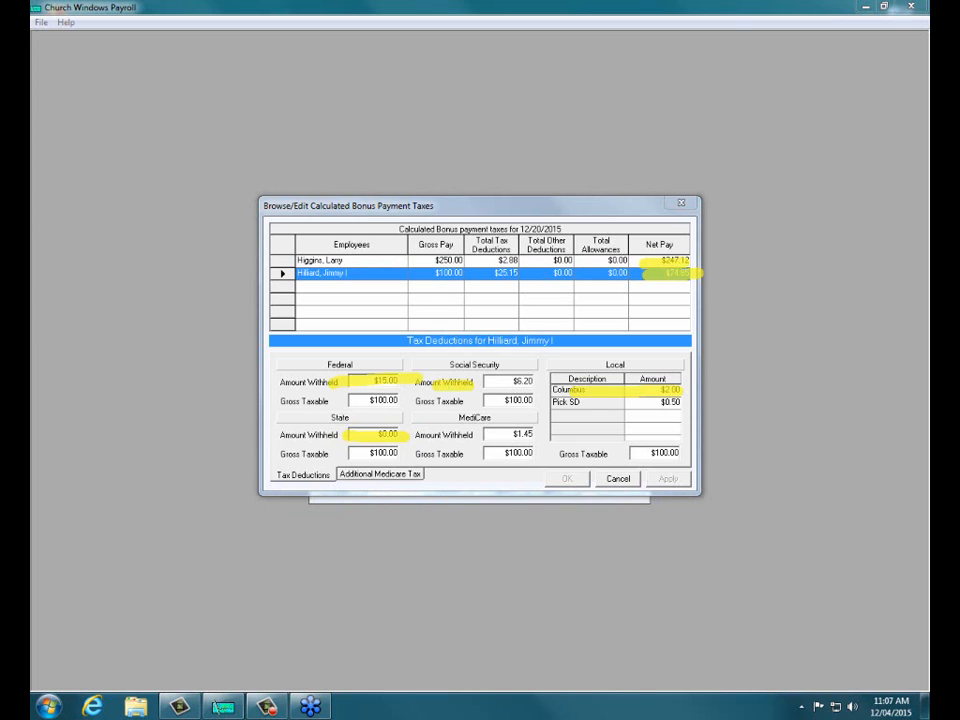
{"action": "left_click_drag", "start_coordinate": [484, 381], "coordinate": [535, 380]}
{"action": "left_click_drag", "start_coordinate": [484, 434], "coordinate": [535, 432]}
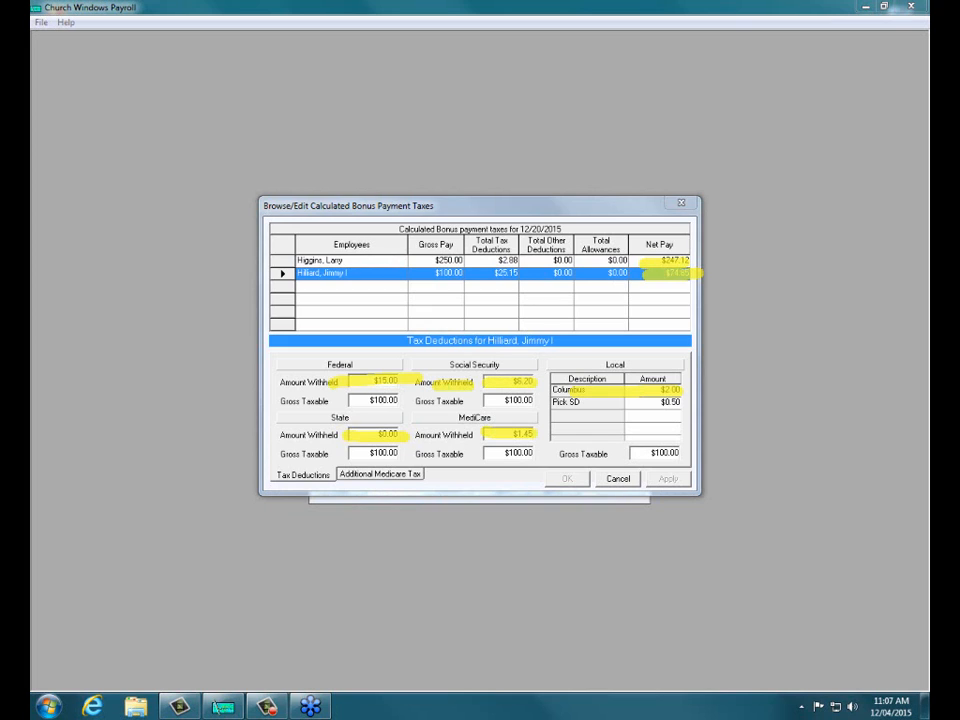
{"action": "left_click_drag", "start_coordinate": [628, 452], "coordinate": [681, 451]}
{"action": "key", "text": "Escape"}
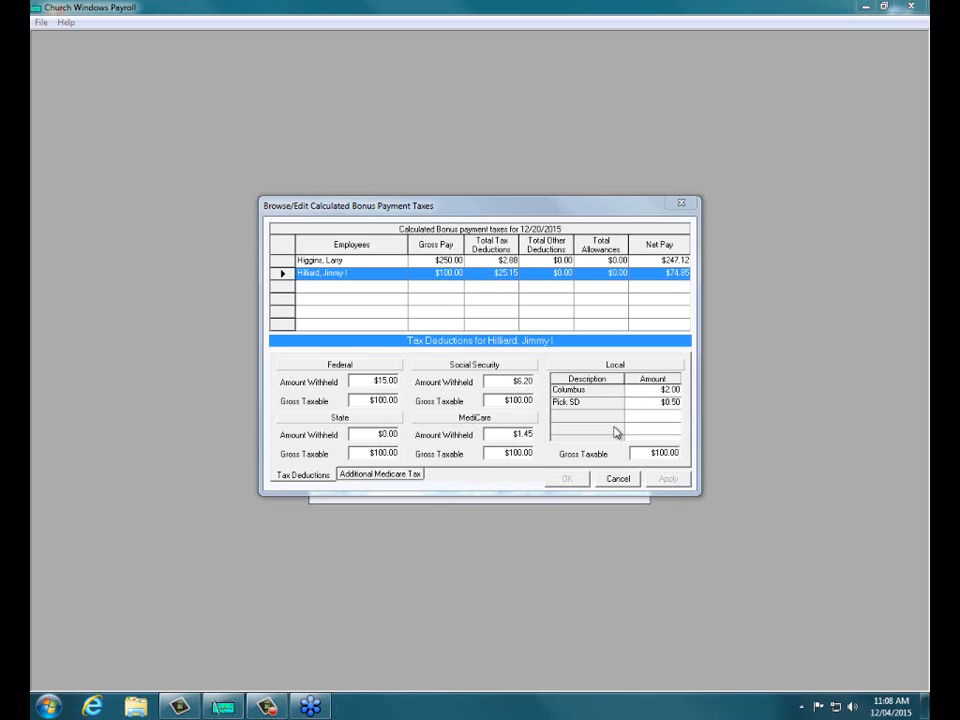
{"action": "left_click", "coordinate": [618, 478]}
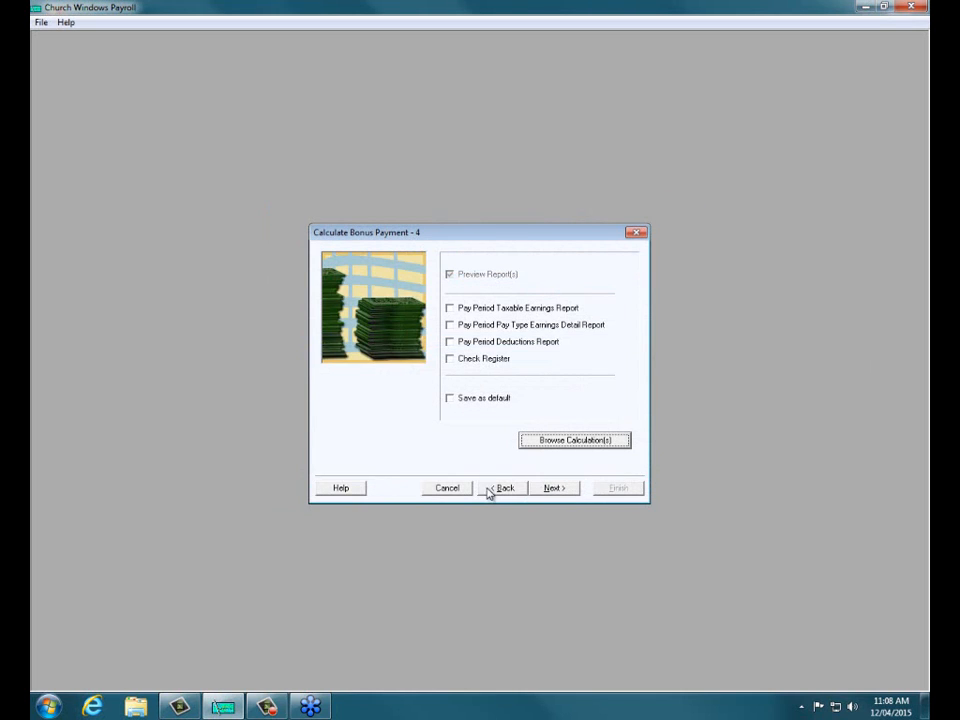
Go back to employee selection, enter bonuses of $250 and $100 again, and recalculate them with Gross-up income.
{"action": "left_click", "coordinate": [490, 489]}
{"action": "left_click", "coordinate": [496, 489]}
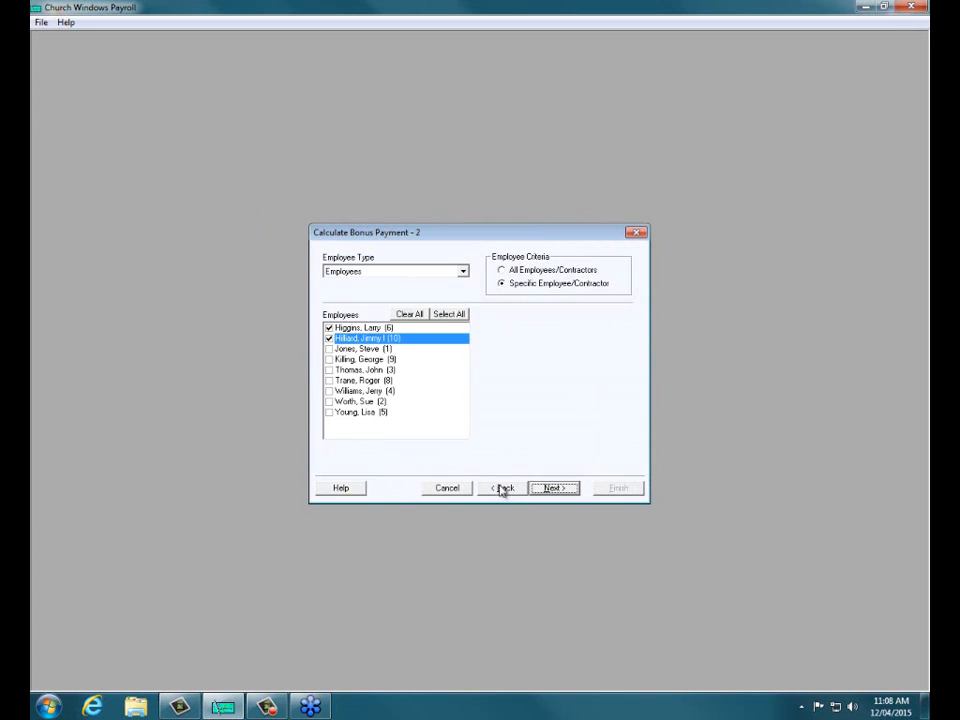
{"action": "left_click", "coordinate": [551, 487]}
{"action": "type", "text": "250"}
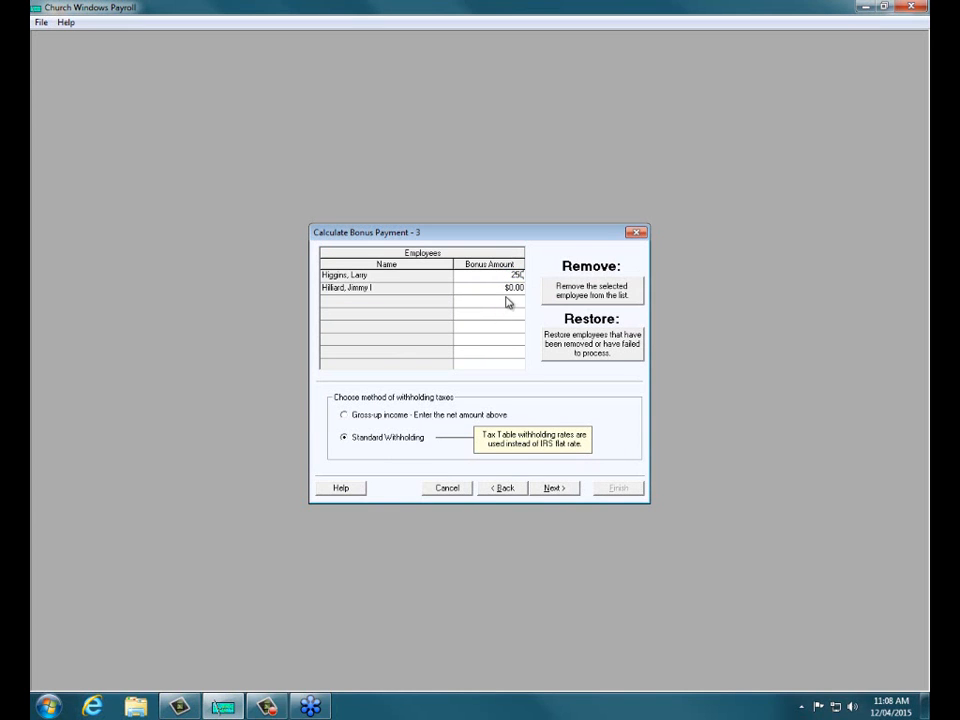
{"action": "left_click", "coordinate": [507, 288]}
{"action": "type", "text": "100"}
{"action": "left_click", "coordinate": [344, 415]}
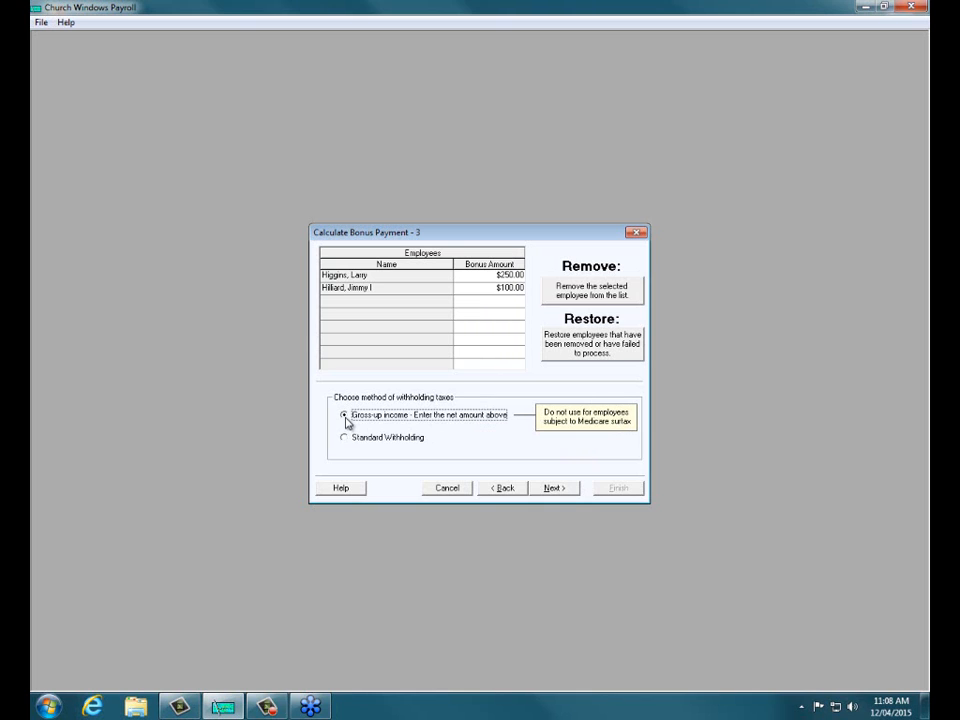
{"action": "left_click", "coordinate": [558, 488]}
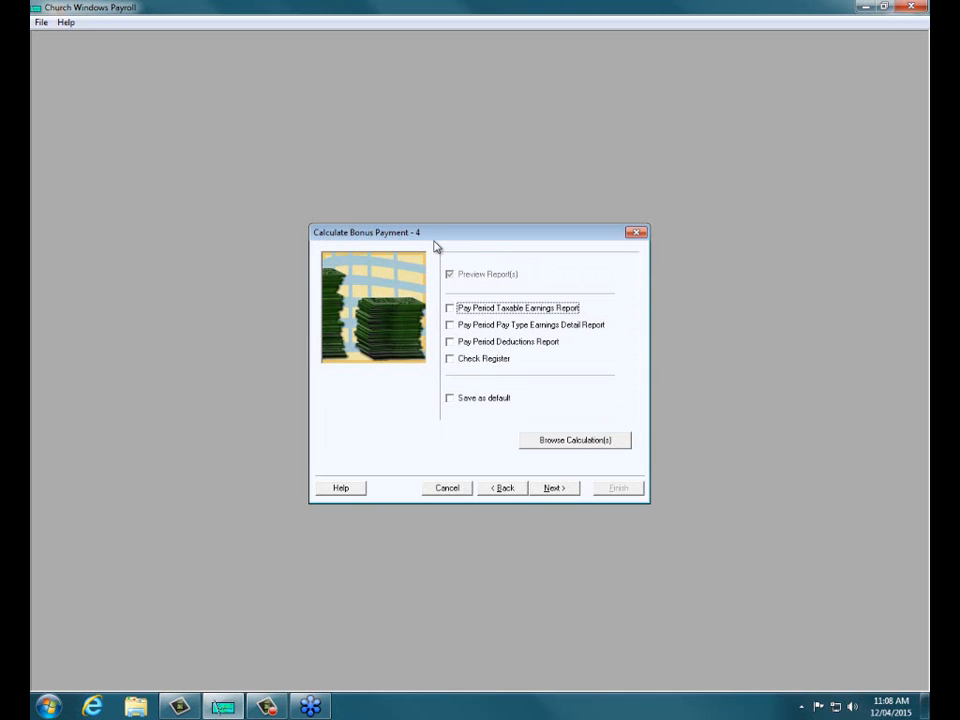
Check the recalculated gross pay, tax deductions and net pay for each of the two employees.
{"action": "left_click", "coordinate": [575, 441]}
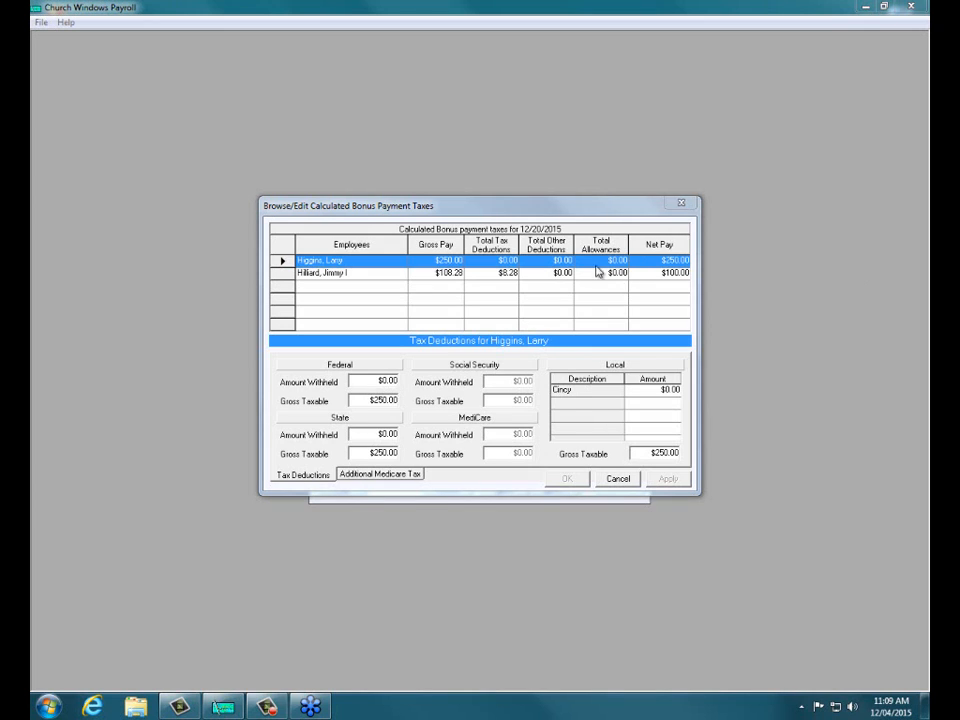
{"action": "left_click", "coordinate": [545, 273]}
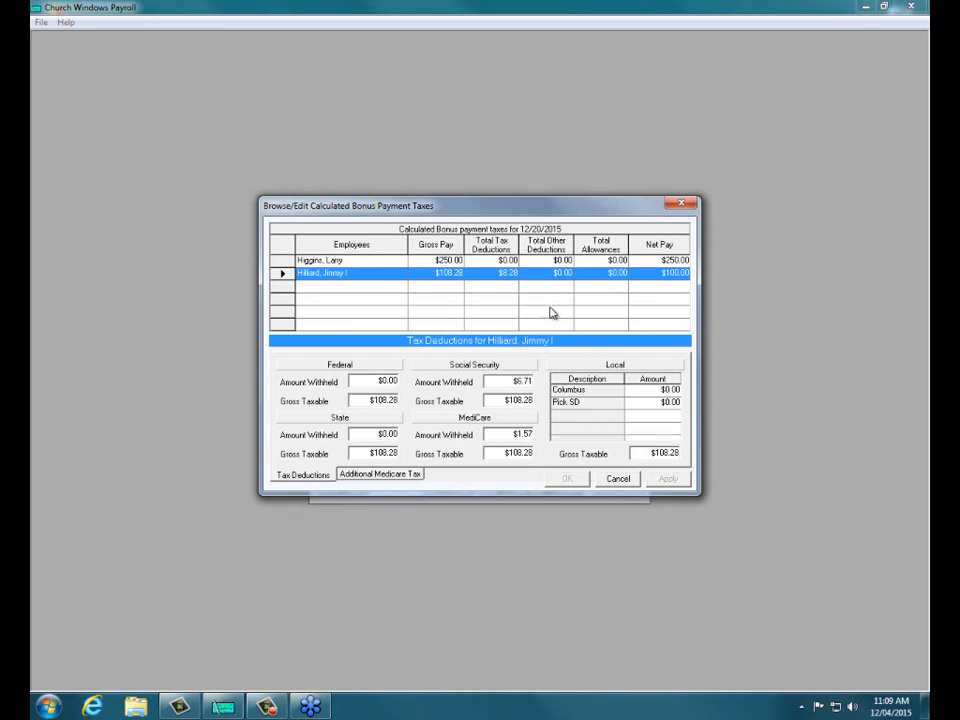
{"action": "left_click", "coordinate": [616, 480]}
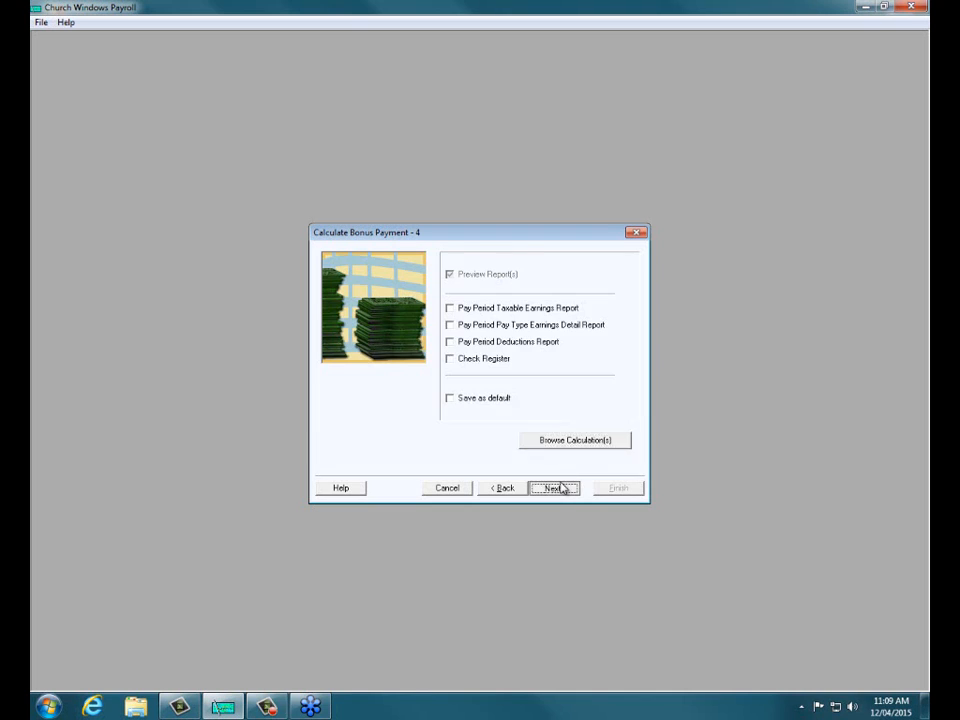
Skip the optional reports and post the bonus to payroll with check printing and transfer to accounting enabled.
{"action": "left_click", "coordinate": [558, 488]}
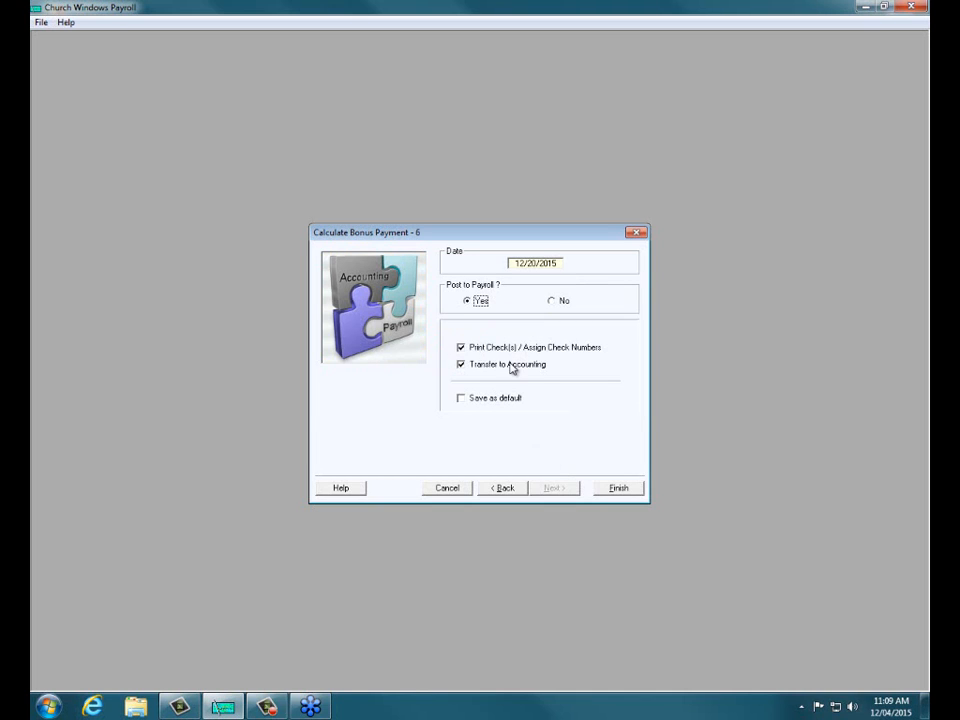
{"action": "left_click", "coordinate": [617, 489]}
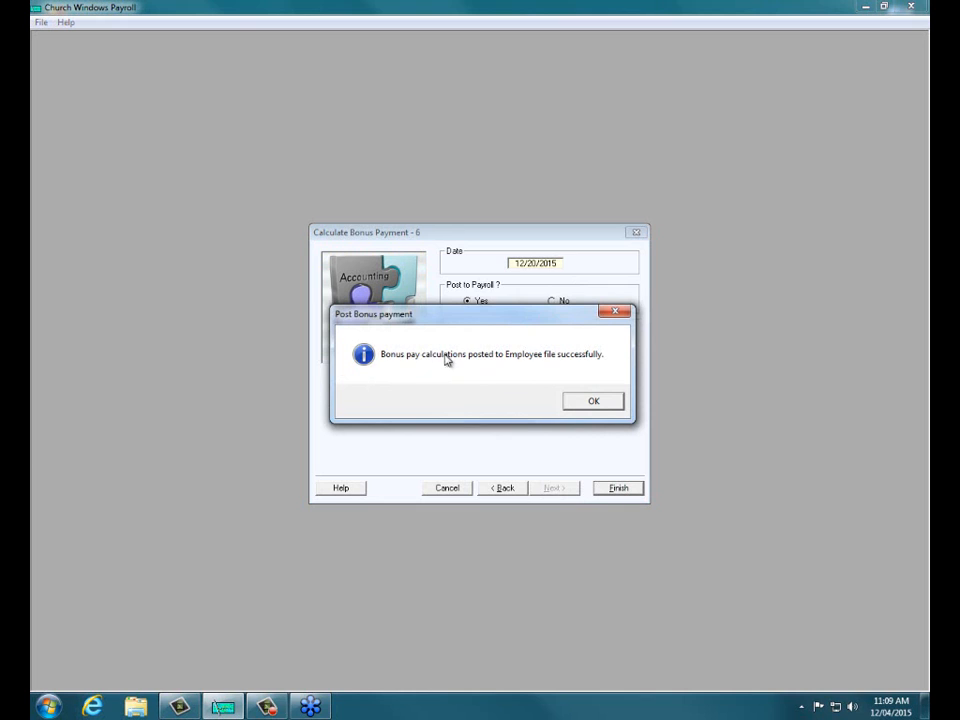
{"action": "left_click", "coordinate": [572, 401]}
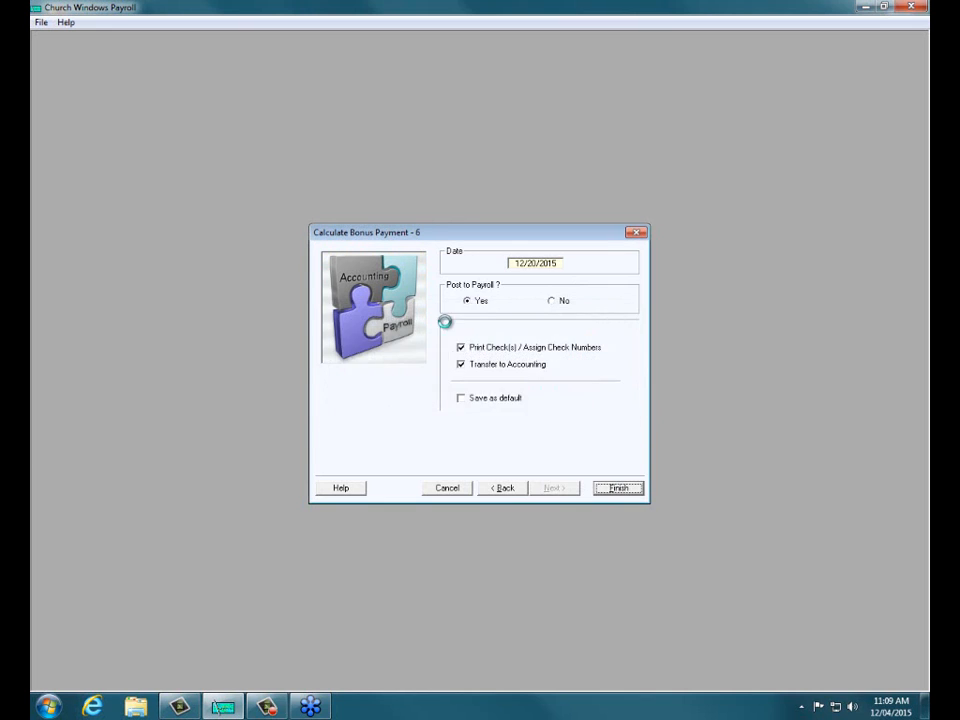
Assign check numbers starting at 45652, mark both employees' checks as printed, and continue to the print confirmation.
{"action": "left_click", "coordinate": [398, 262]}
{"action": "type", "text": "45652"}
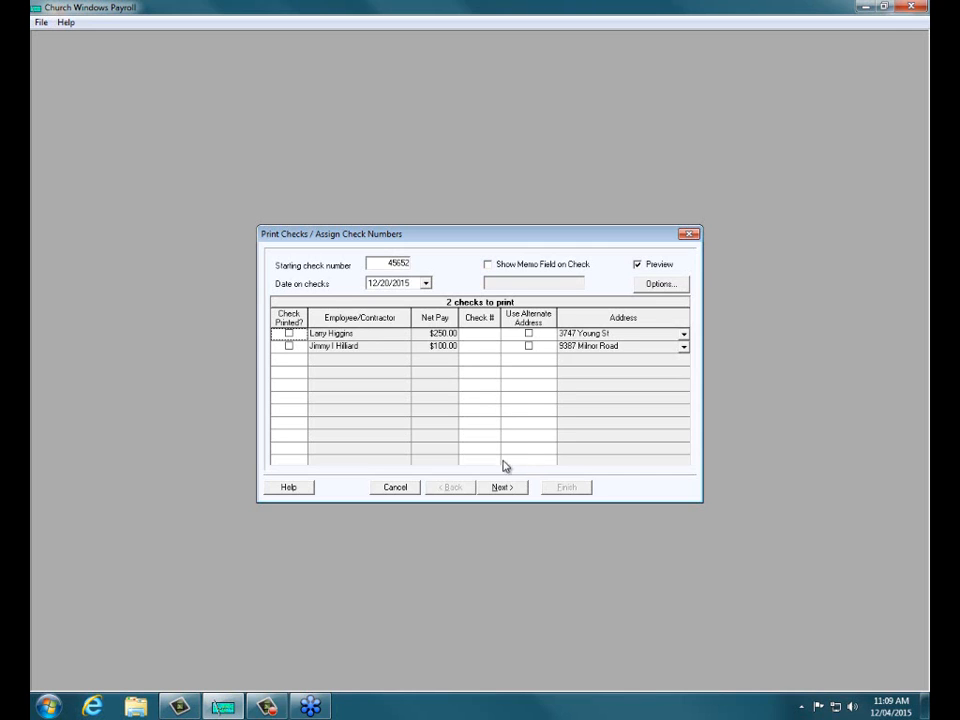
{"action": "left_click", "coordinate": [289, 333]}
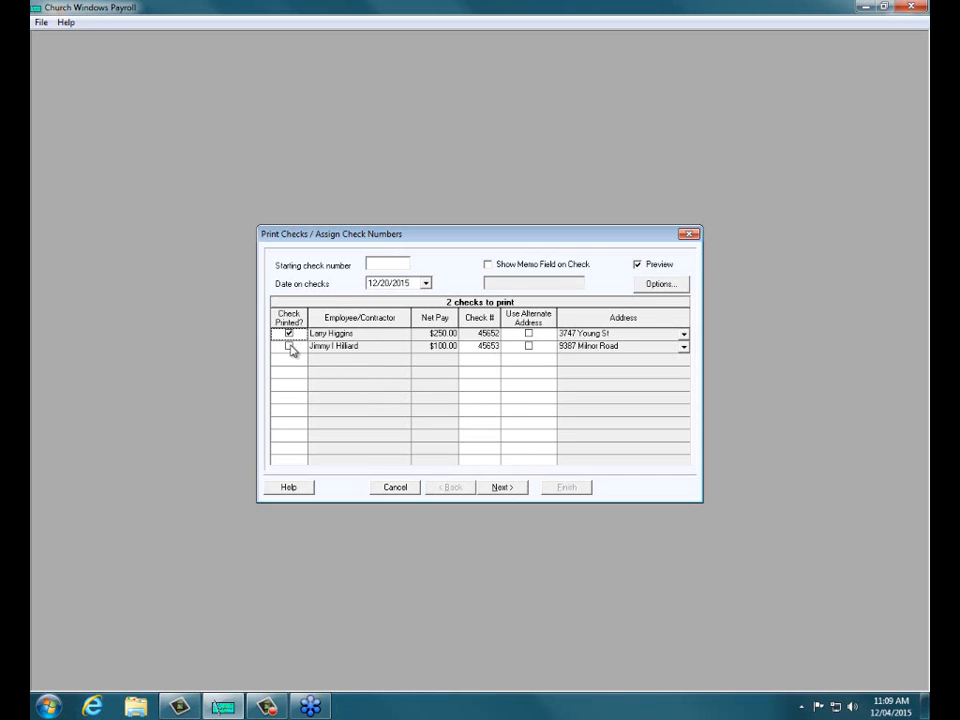
{"action": "left_click", "coordinate": [289, 346]}
{"action": "left_click", "coordinate": [516, 490]}
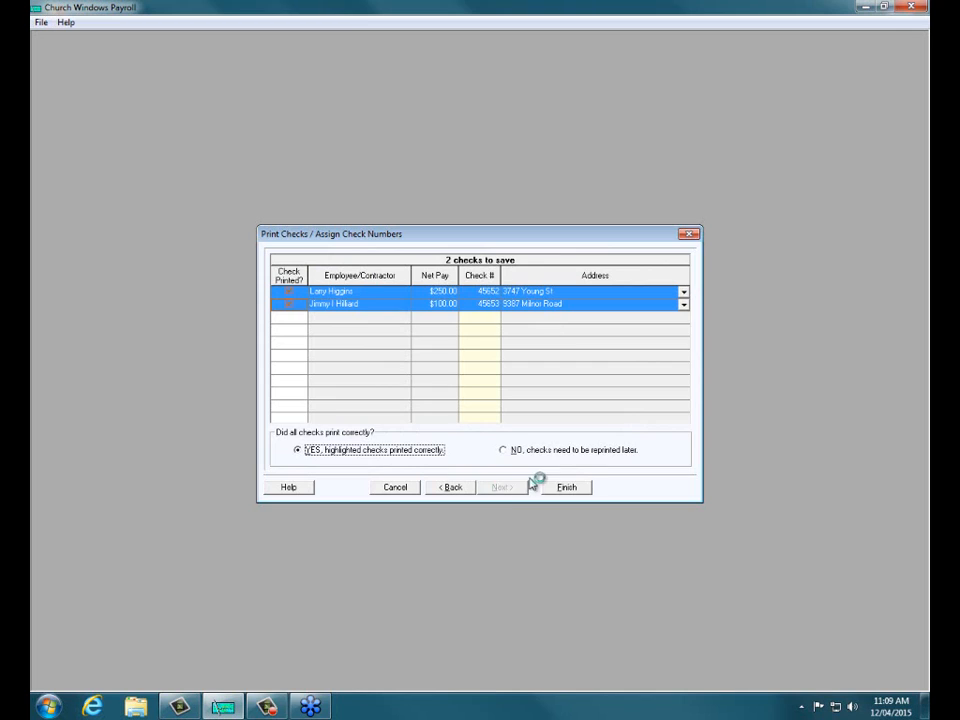
Save both checks as printed correctly and transfer the bonus payment entries to accounting.
{"action": "left_click", "coordinate": [566, 488]}
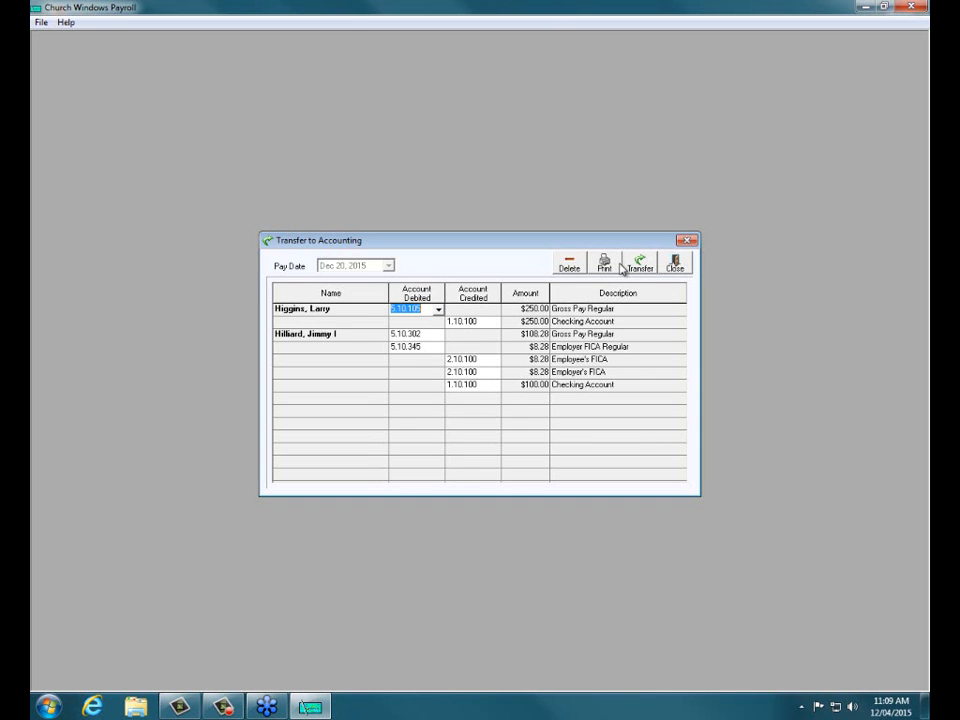
{"action": "left_click", "coordinate": [629, 267]}
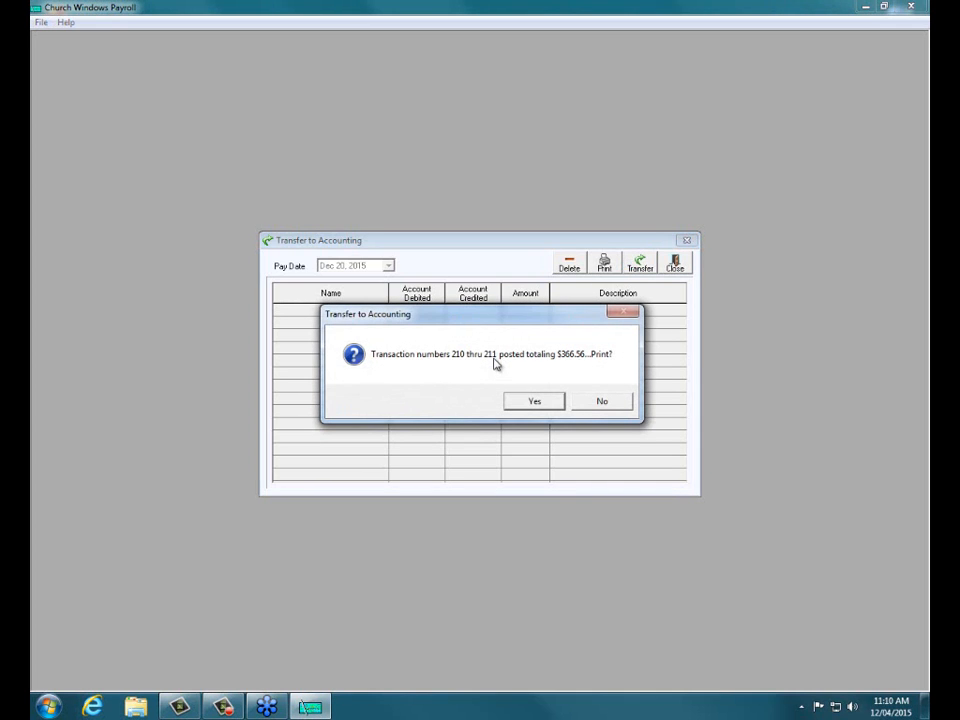
Decline printing the transactions posted to accounting.
{"action": "left_click", "coordinate": [624, 401]}
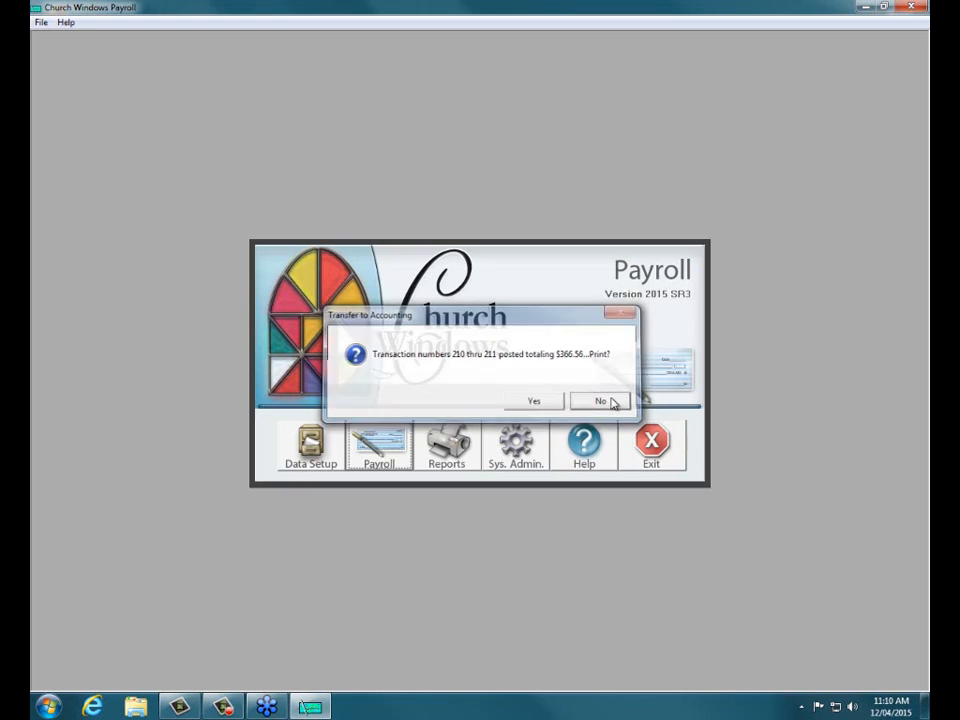
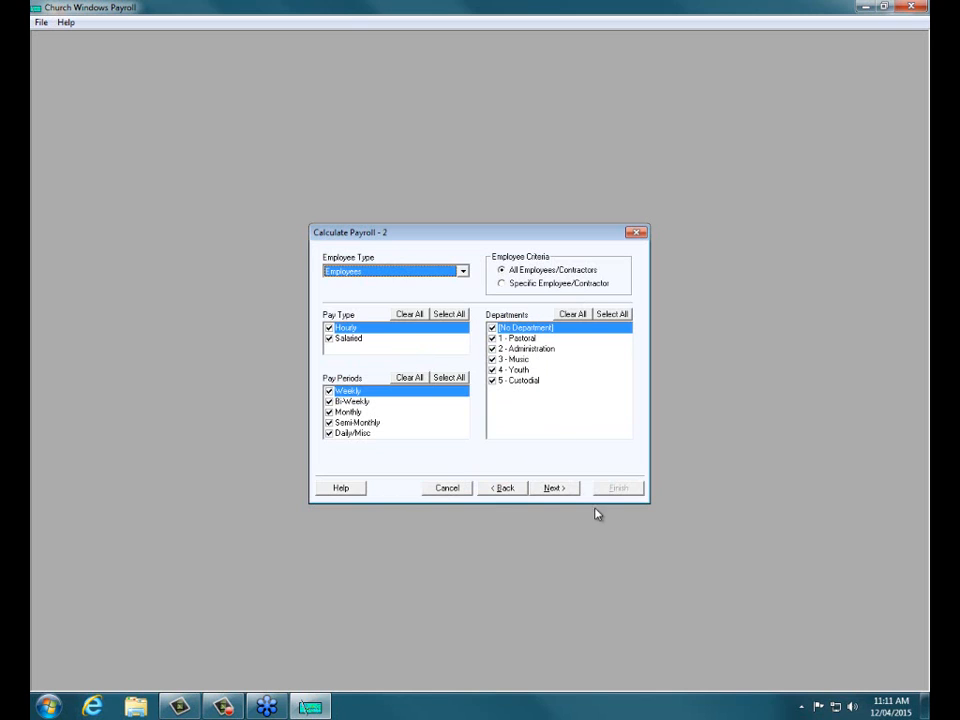
Limit the payroll calculation to the first two listed employees to examine their additional hours and pay rate fields, and cancel the calculation.
{"action": "left_click", "coordinate": [503, 285]}
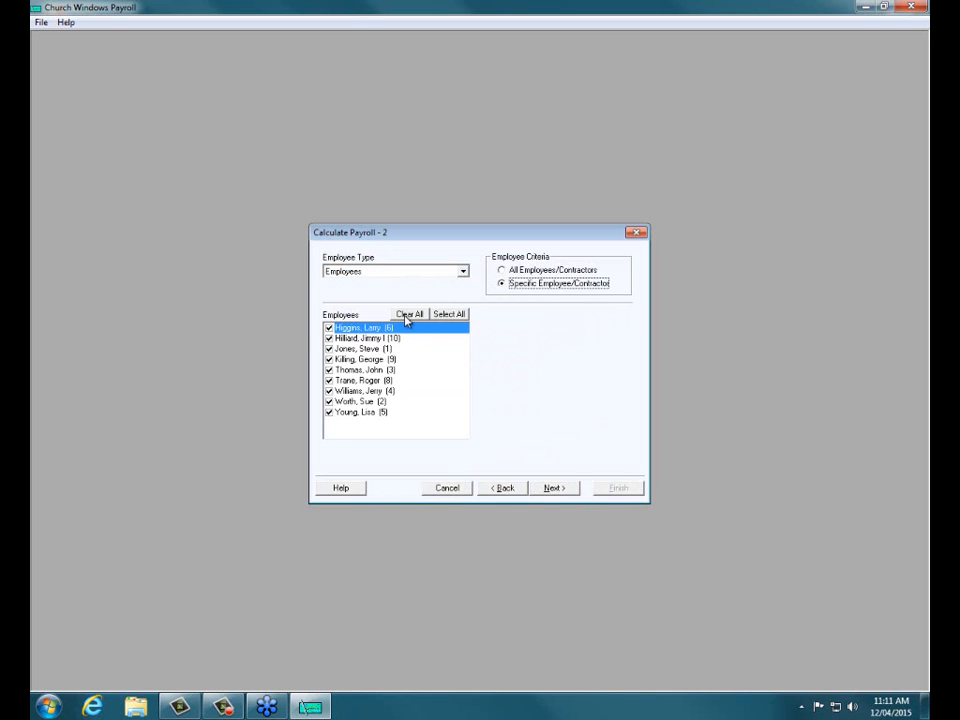
{"action": "left_click", "coordinate": [409, 314]}
{"action": "left_click", "coordinate": [329, 338]}
{"action": "left_click", "coordinate": [329, 328]}
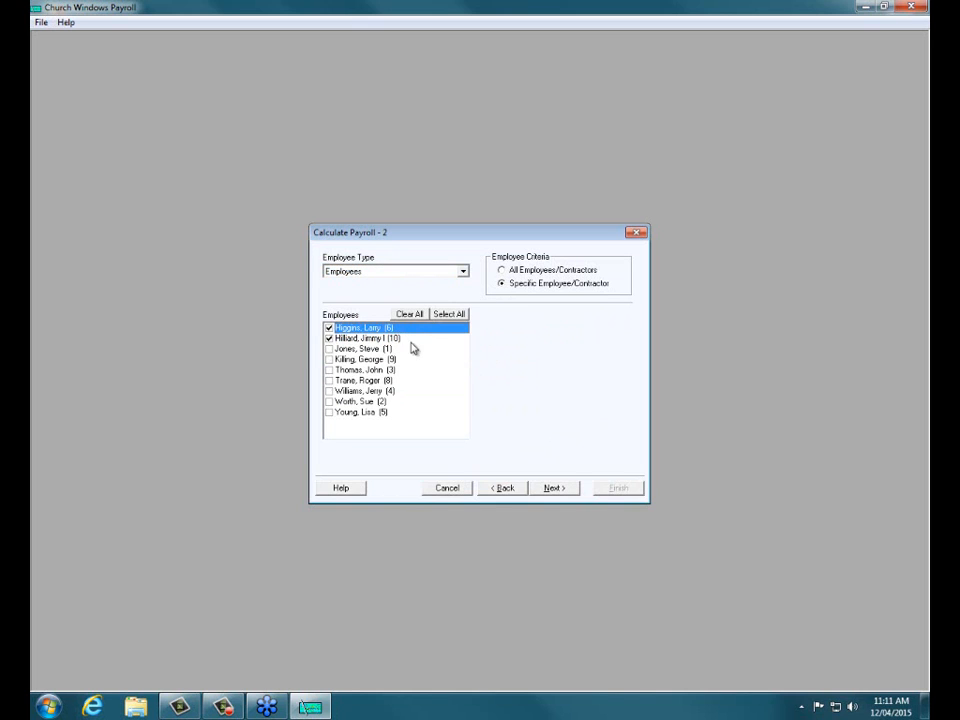
{"action": "left_click", "coordinate": [550, 488]}
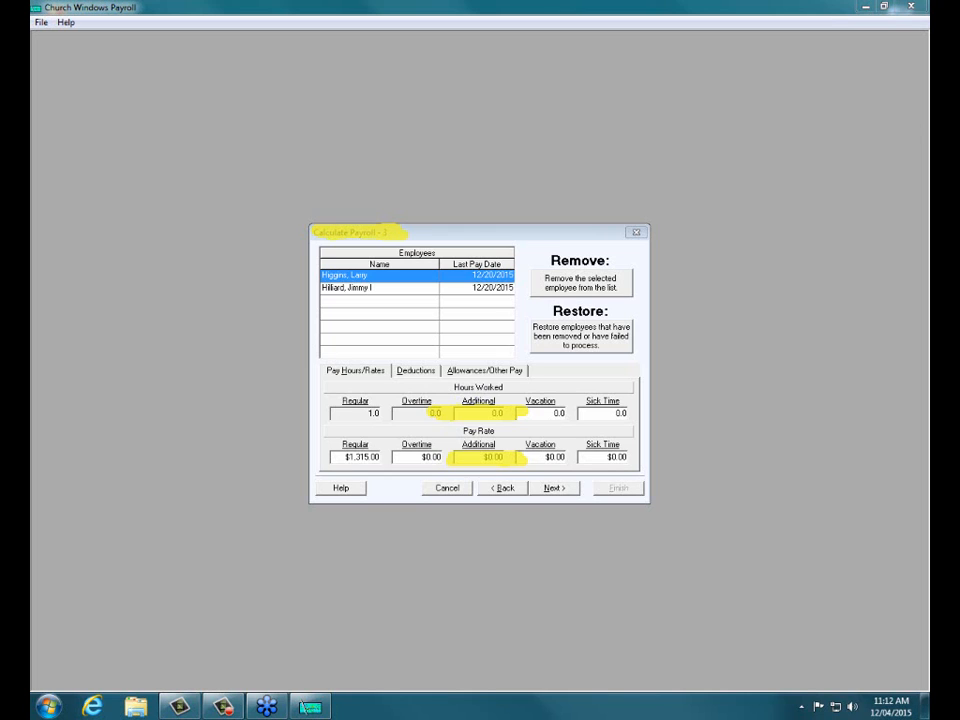
{"action": "left_click_drag", "start_coordinate": [419, 234], "coordinate": [289, 236]}
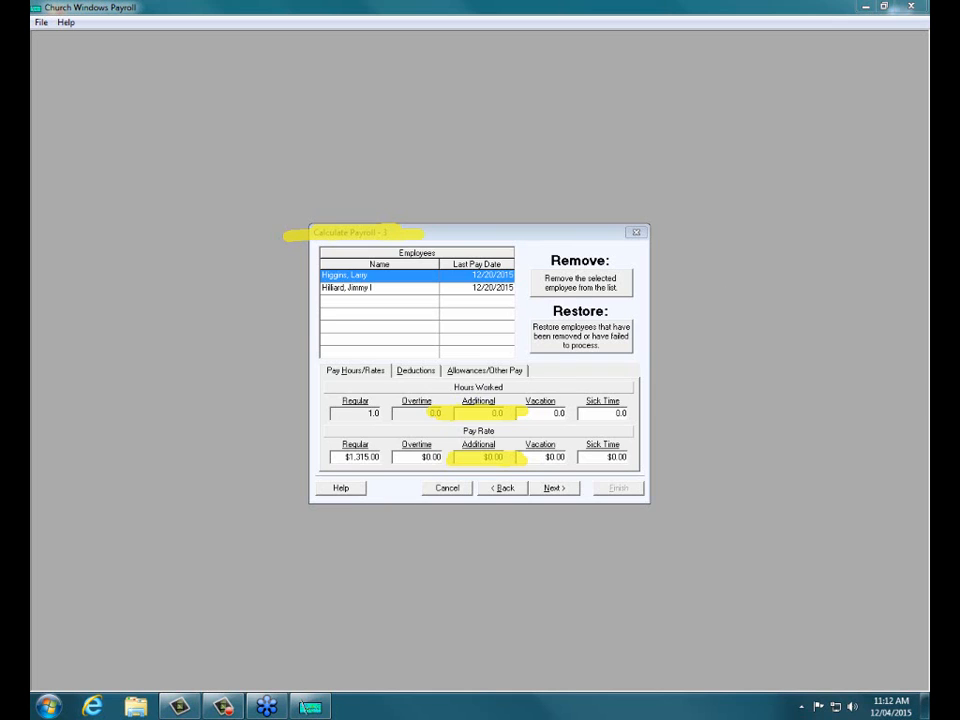
{"action": "left_click", "coordinate": [457, 488]}
{"action": "left_click", "coordinate": [465, 400]}
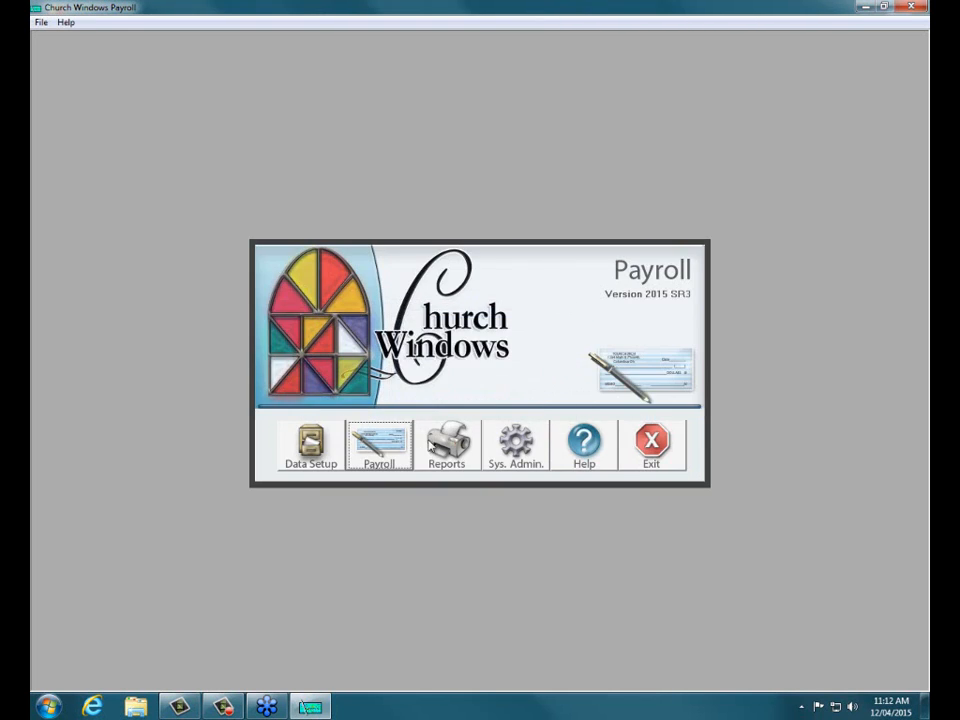
Examine the gross-up and standard withholding choices in a new bonus payment calculation for all employees, and cancel the calculation.
{"action": "left_click", "coordinate": [401, 453]}
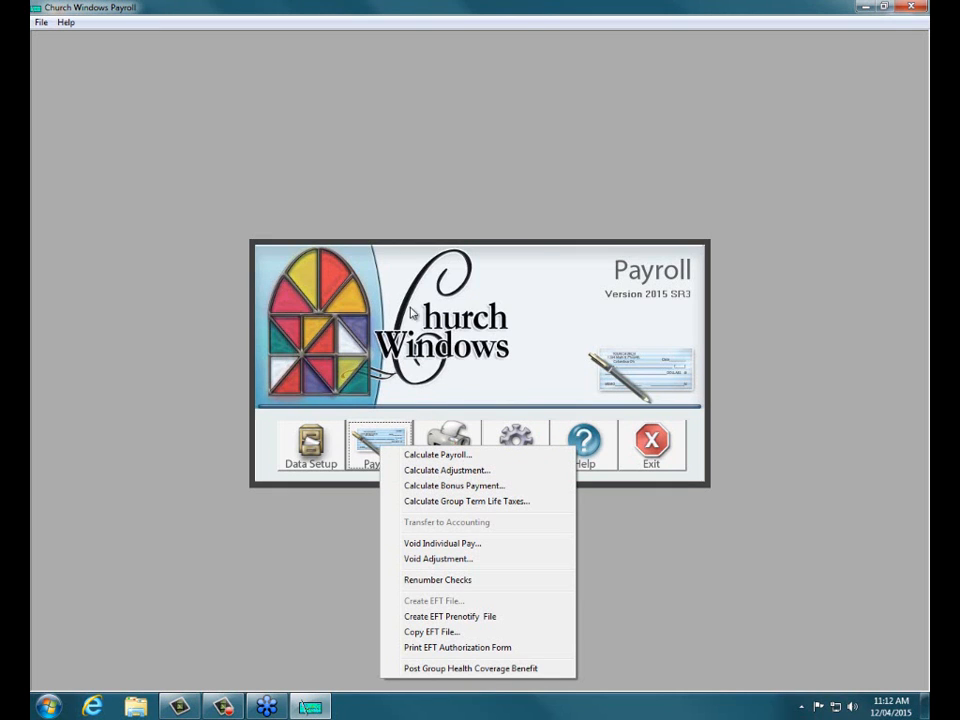
{"action": "left_click", "coordinate": [437, 485]}
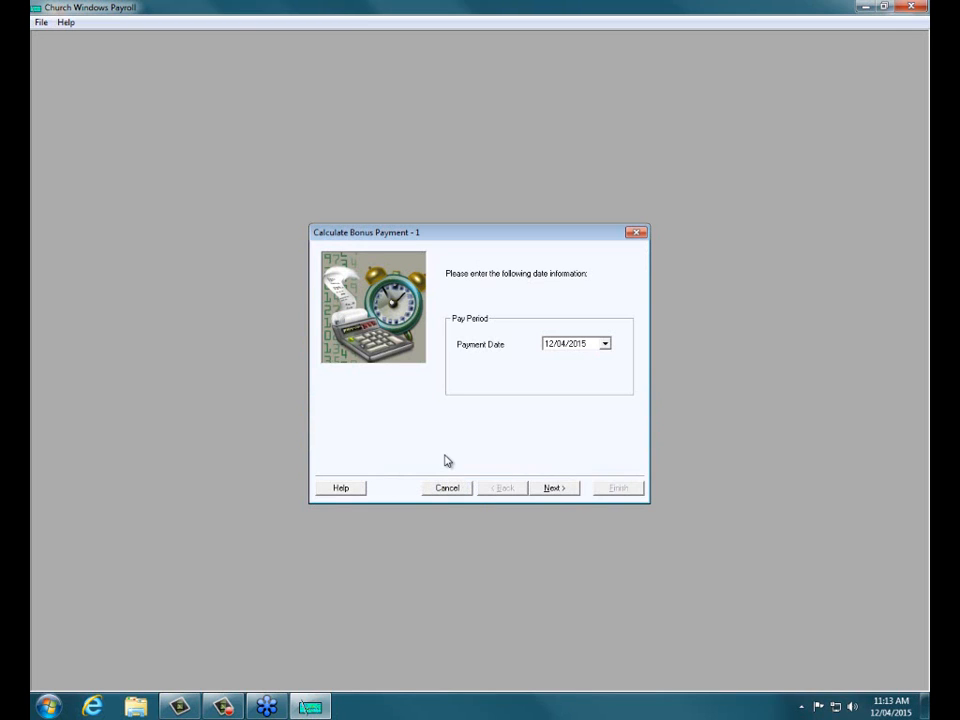
{"action": "left_click", "coordinate": [548, 488]}
{"action": "left_click", "coordinate": [552, 488]}
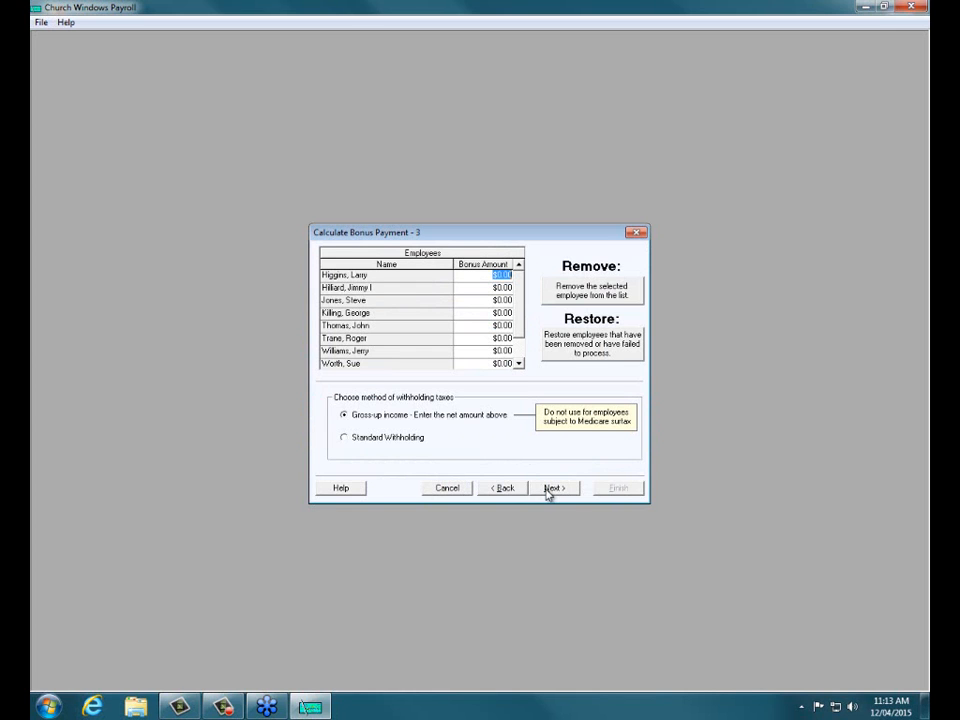
{"action": "left_click", "coordinate": [344, 416]}
{"action": "left_click", "coordinate": [448, 494]}
{"action": "left_click", "coordinate": [447, 489]}
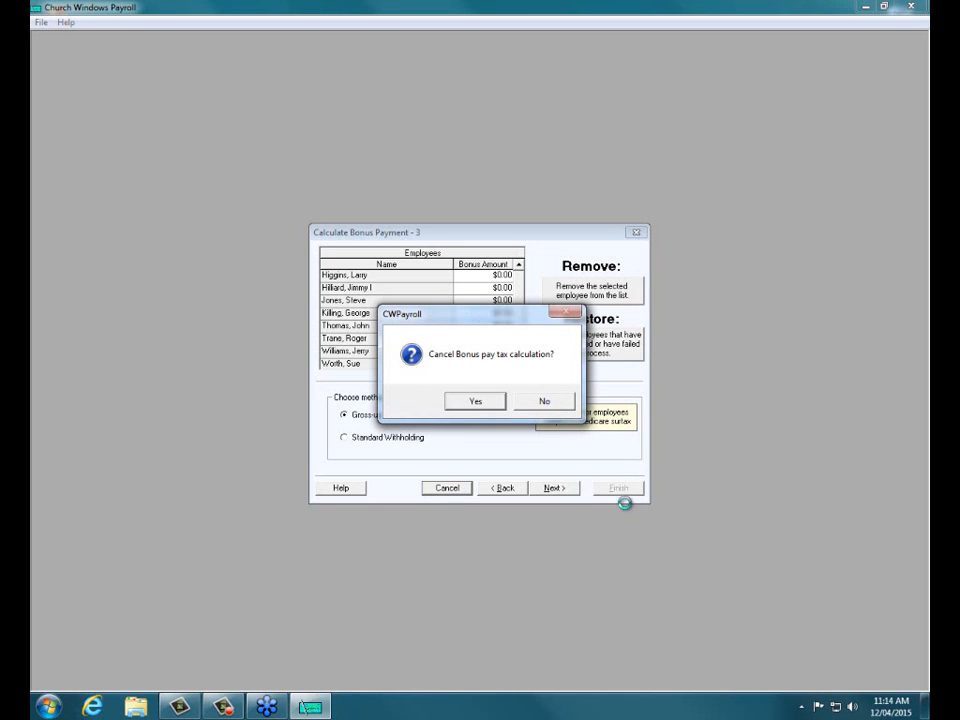
{"action": "left_click", "coordinate": [475, 406]}
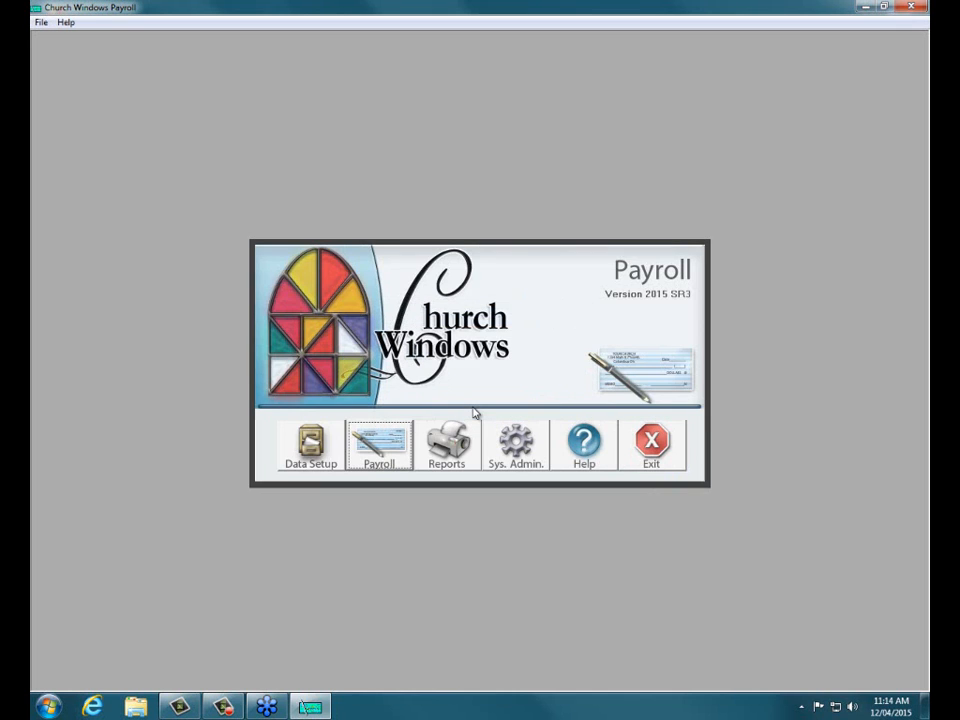